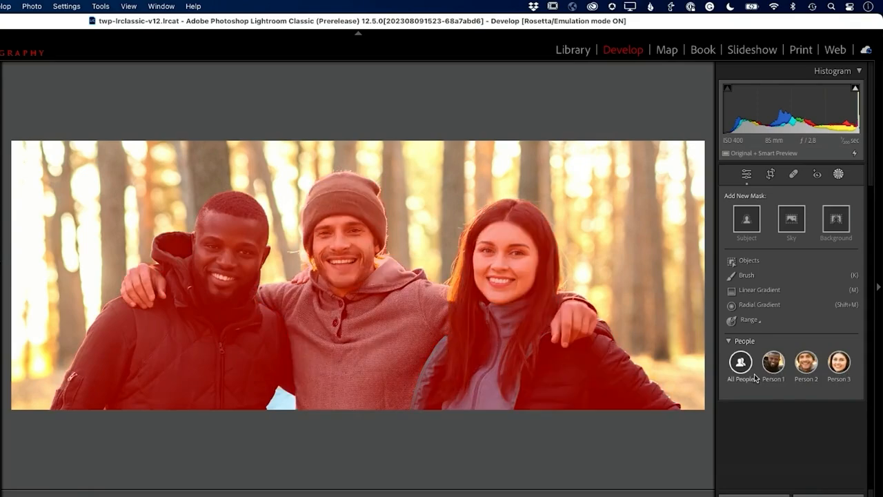
# - Create a mask of only Person 2's clothes and lower its Exposure to -0.70
pyautogui.click(805, 370)
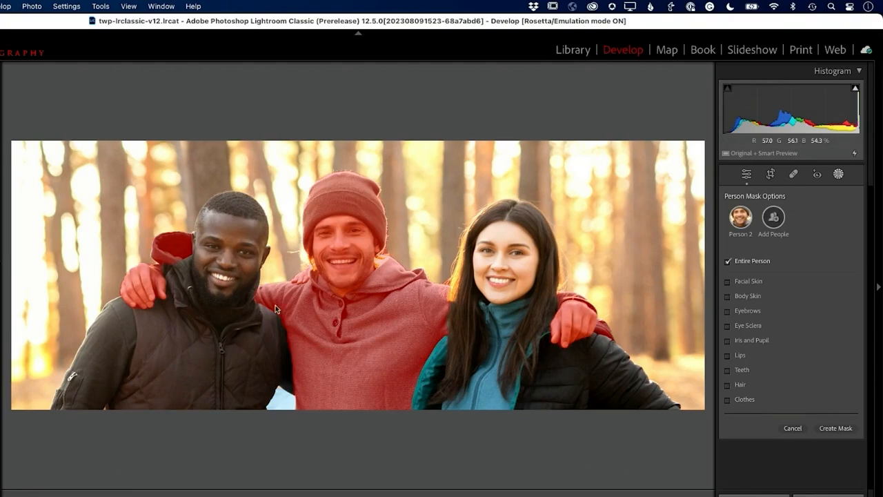
pyautogui.click(727, 399)
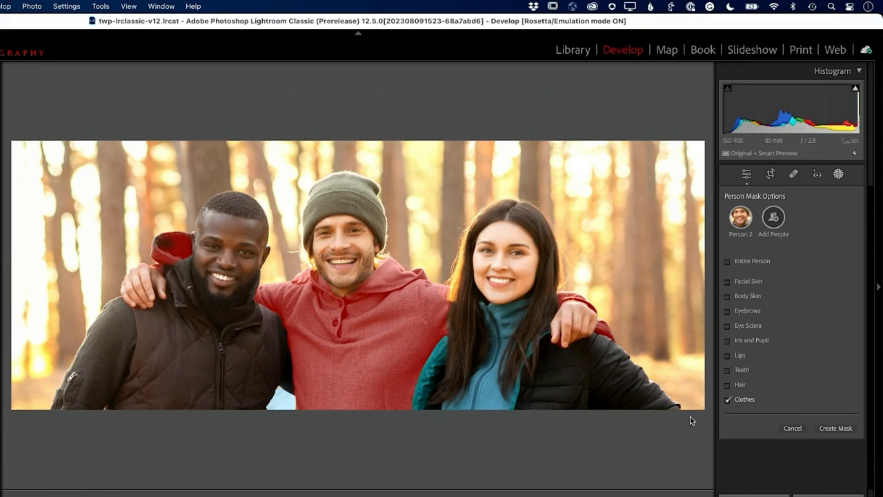
pyautogui.click(836, 429)
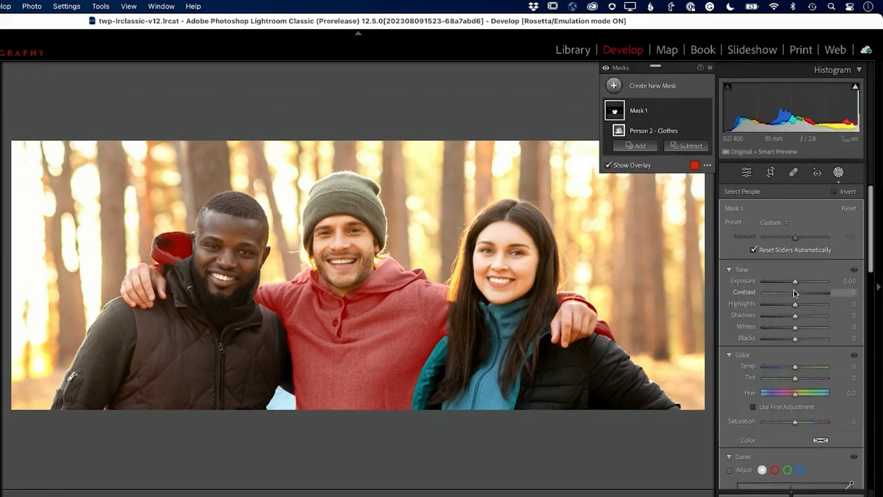
pyautogui.moveTo(794, 282); pyautogui.dragTo(789, 285)
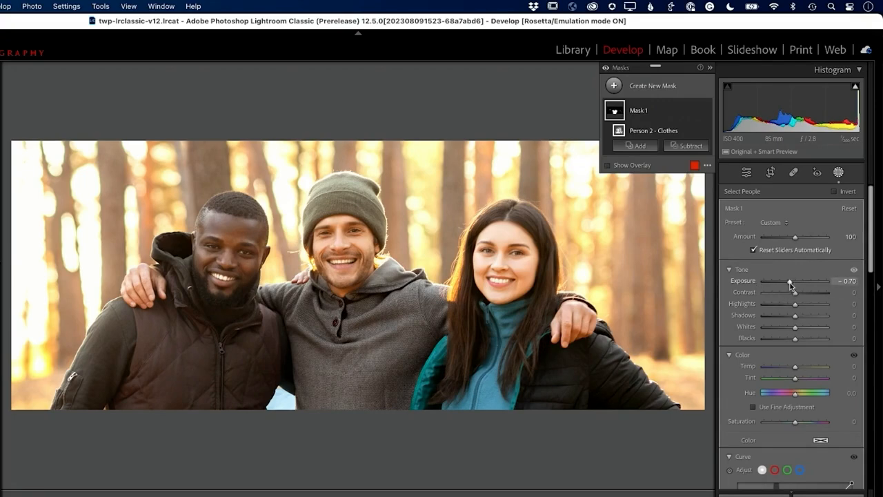
# - Rename the new clothes mask as "Person 2 Clothes"
pyautogui.doubleClick(640, 112)
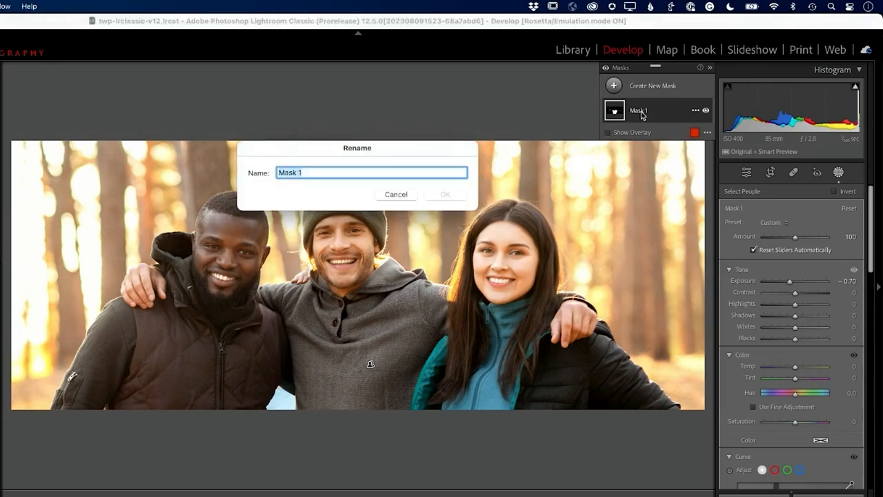
pyautogui.write('Gu')
pyautogui.press('BackSpace')
pyautogui.press('BackSpace')
pyautogui.write('Person 2 Clothes')
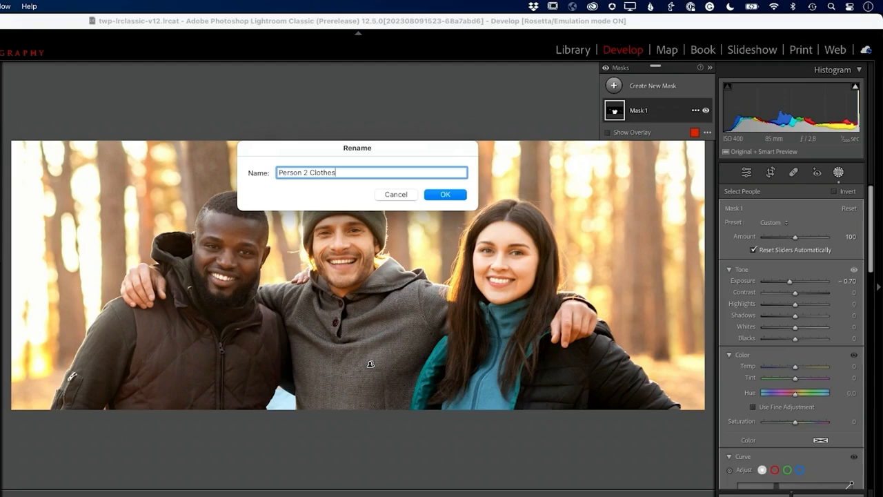
pyautogui.press('Return')
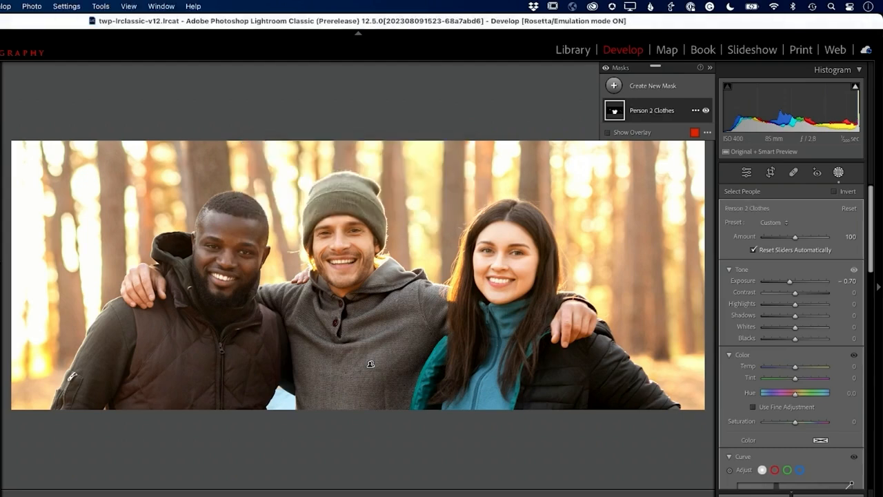
# - Subtract Person 1's jacket hood from the Person 2 Clothes mask with a Brush
pyautogui.click(648, 112)
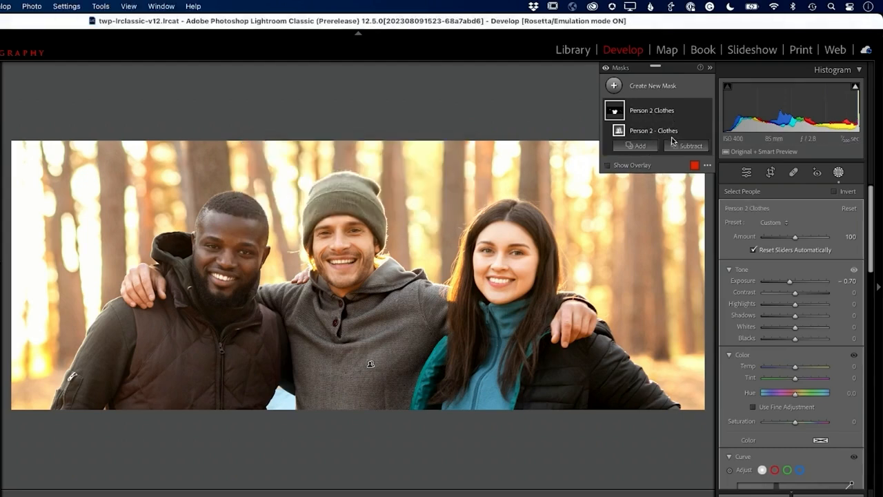
pyautogui.click(675, 144)
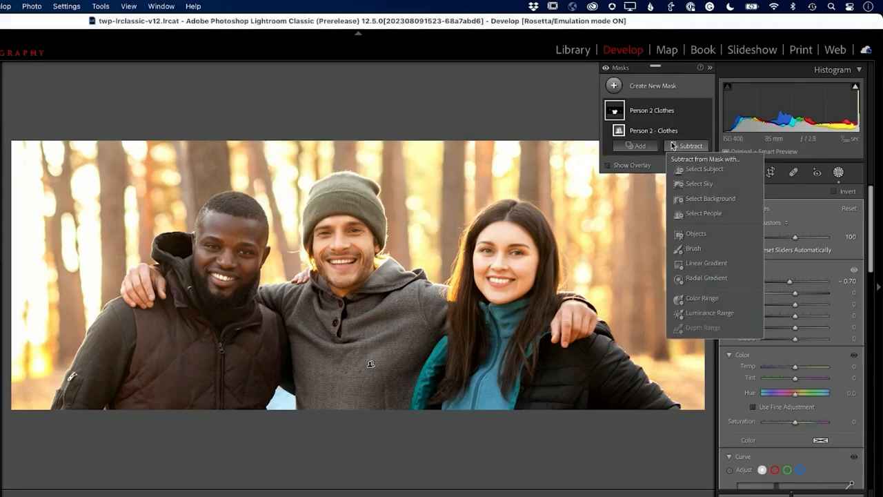
pyautogui.click(694, 248)
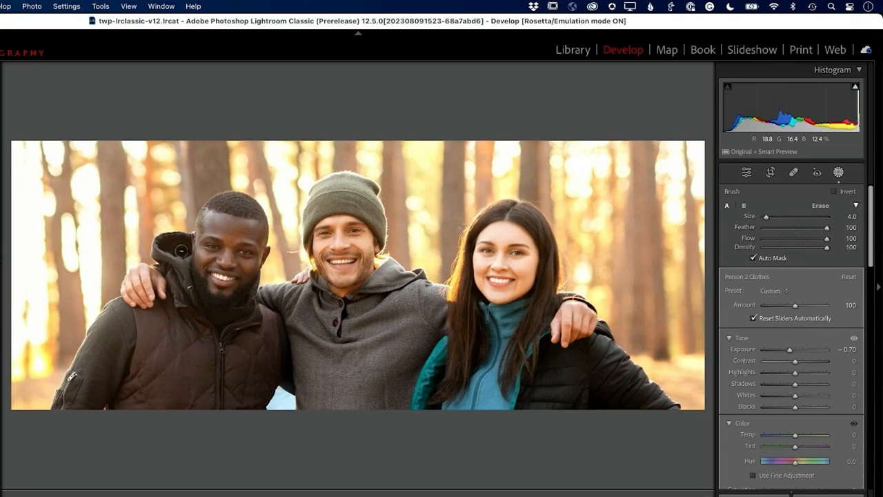
pyautogui.moveTo(181, 250); pyautogui.dragTo(185, 249)
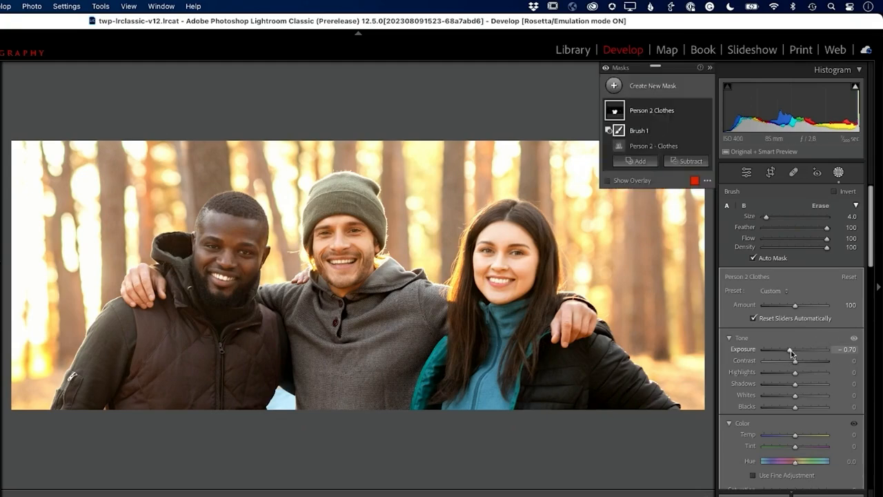
# - Set the Person 2 Clothes mask's Exposure to -0.84 and its Hue to -108.0
pyautogui.moveTo(787, 350)
pyautogui.mouseDown()
pyautogui.moveTo(776, 350)
pyautogui.moveTo(798, 352)
pyautogui.moveTo(786, 350)
pyautogui.mouseUp()
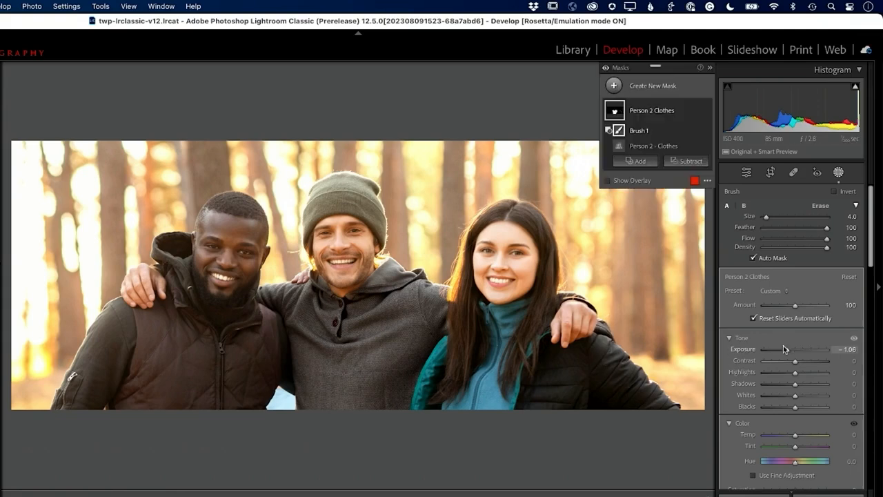
pyautogui.moveTo(787, 349); pyautogui.dragTo(789, 349)
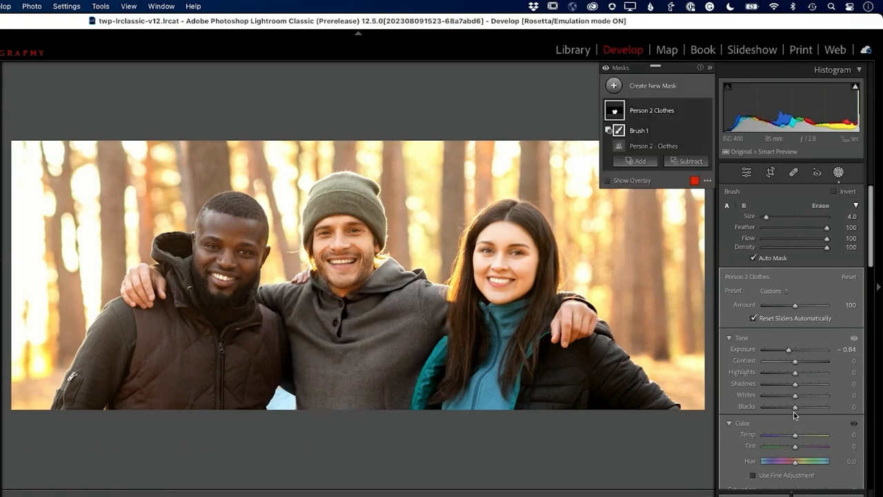
pyautogui.moveTo(798, 460)
pyautogui.mouseDown()
pyautogui.moveTo(832, 461)
pyautogui.moveTo(773, 462)
pyautogui.moveTo(783, 464)
pyautogui.mouseUp()
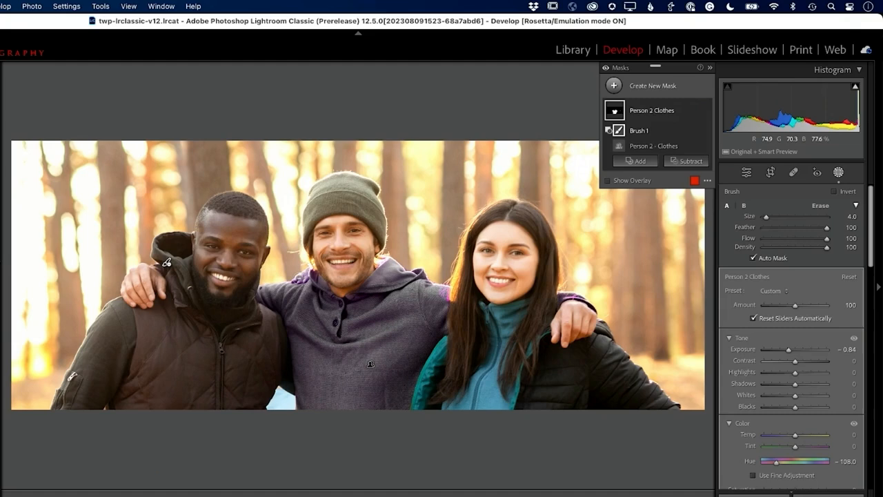
# - Touch up the subtracting brush around the fingers and shoulder edges of Person 2's hoodie to remove the purple spill
pyautogui.moveTo(299, 279)
pyautogui.mouseDown()
pyautogui.moveTo(313, 281)
pyautogui.moveTo(305, 276)
pyautogui.mouseUp()
pyautogui.hotkey('ctrl', 'z')
pyautogui.click(450, 280)
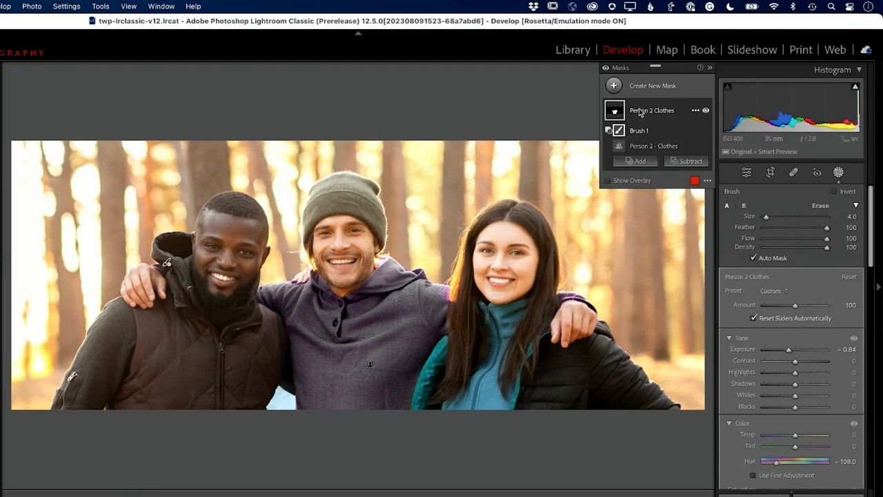
# - Create a new people mask covering only Person 1's facial hair
pyautogui.click(641, 88)
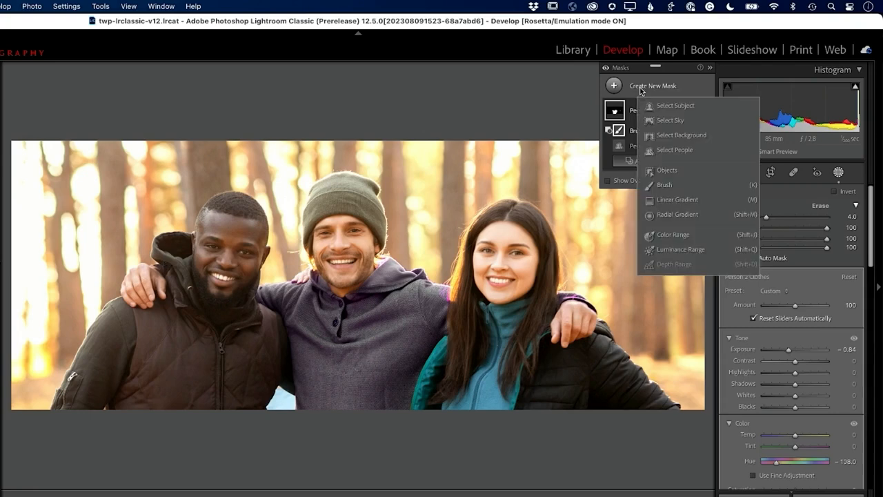
pyautogui.click(670, 150)
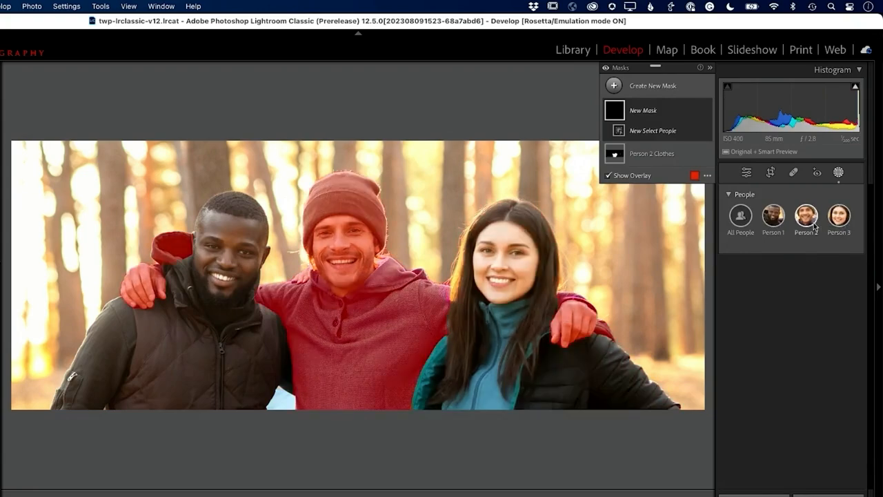
pyautogui.click(773, 217)
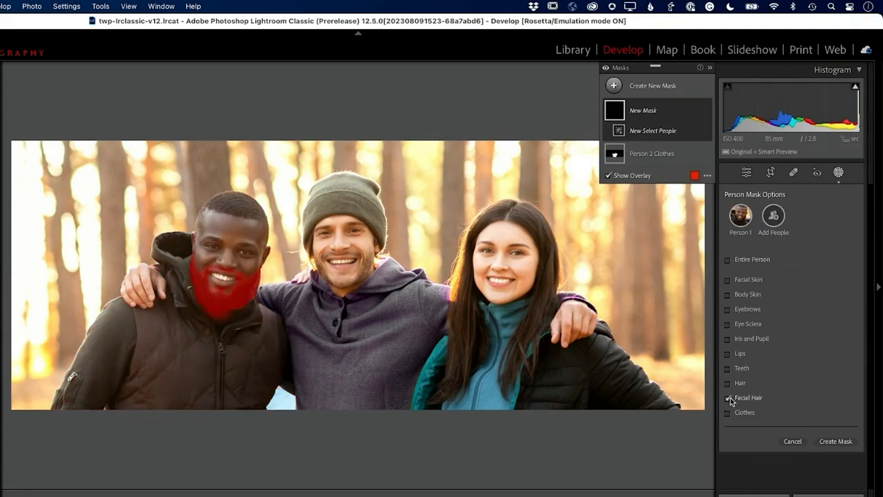
pyautogui.click(834, 441)
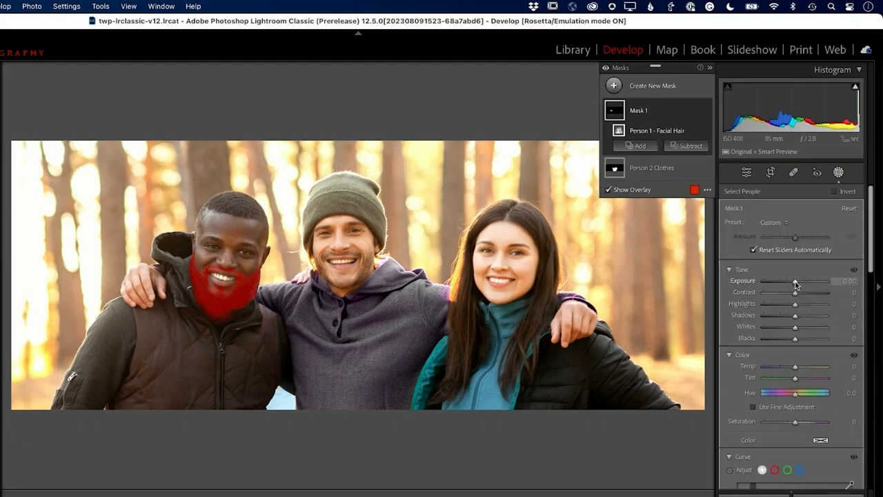
# - Try darkening Person 1's facial hair with an Exposure of -0.54, and reset the Exposure
pyautogui.moveTo(796, 284); pyautogui.dragTo(767, 291)
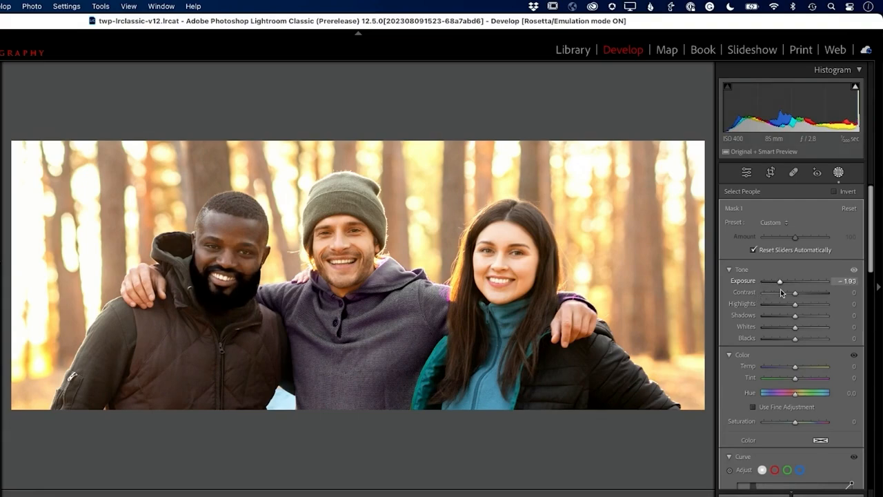
pyautogui.moveTo(782, 293); pyautogui.dragTo(790, 286)
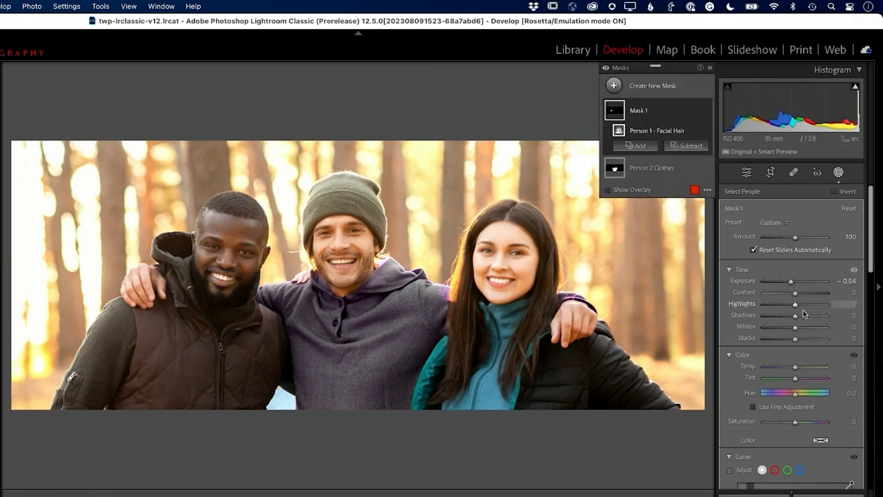
pyautogui.scroll(-3, 795, 369)
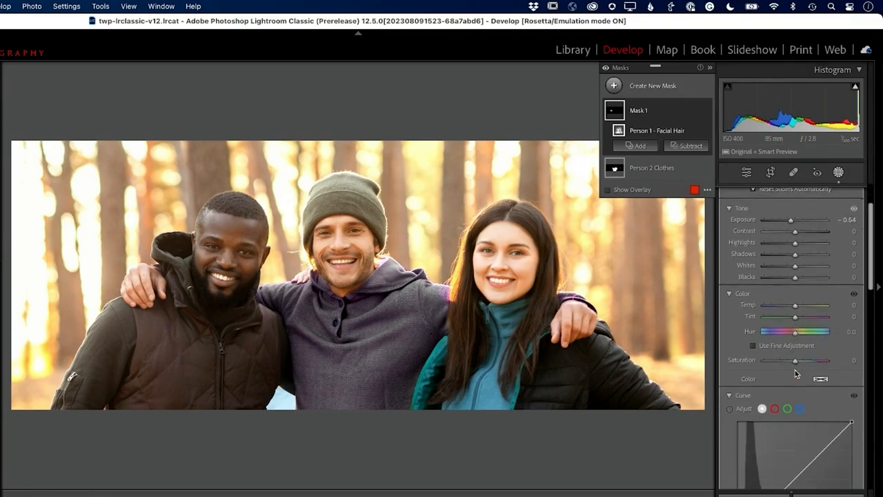
pyautogui.scroll(-4, 795, 370)
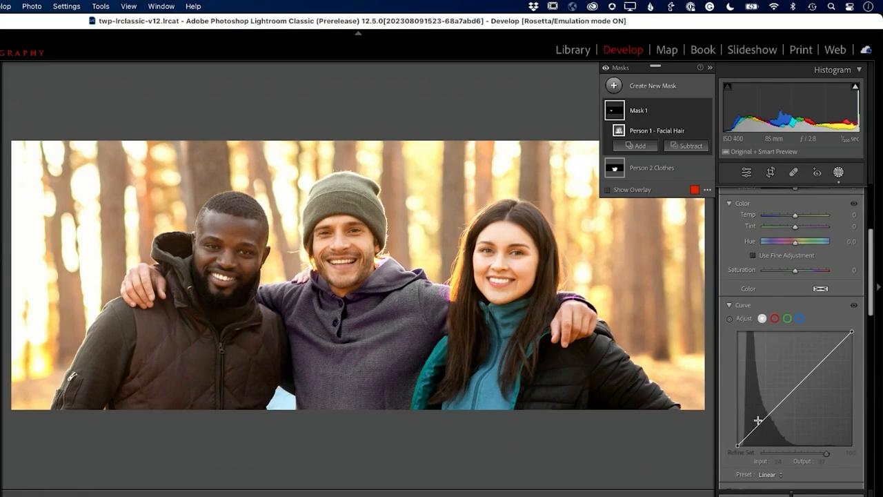
pyautogui.scroll(7, 758, 420)
pyautogui.moveTo(794, 276); pyautogui.dragTo(791, 279)
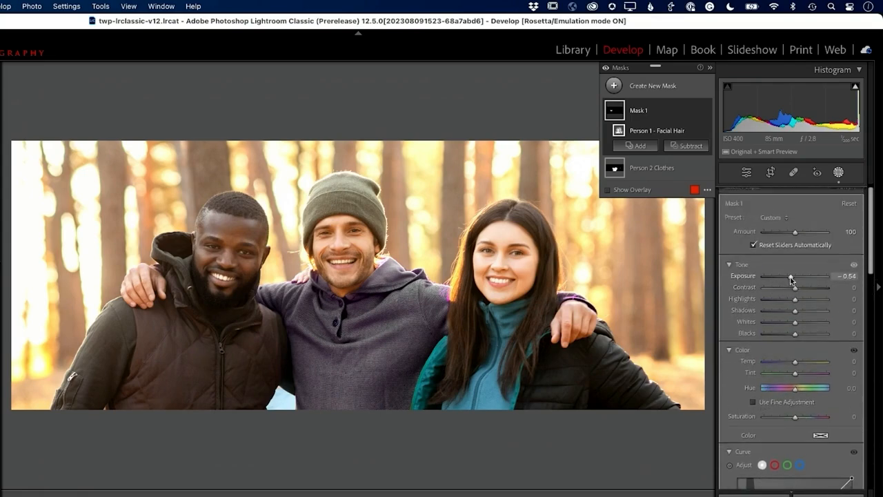
pyautogui.doubleClick(792, 278)
# - Shape the facial hair mask's tone curve with a raised midtone point and a slightly lowered shadow point, with the overlay hidden
pyautogui.scroll(-5, 745, 439)
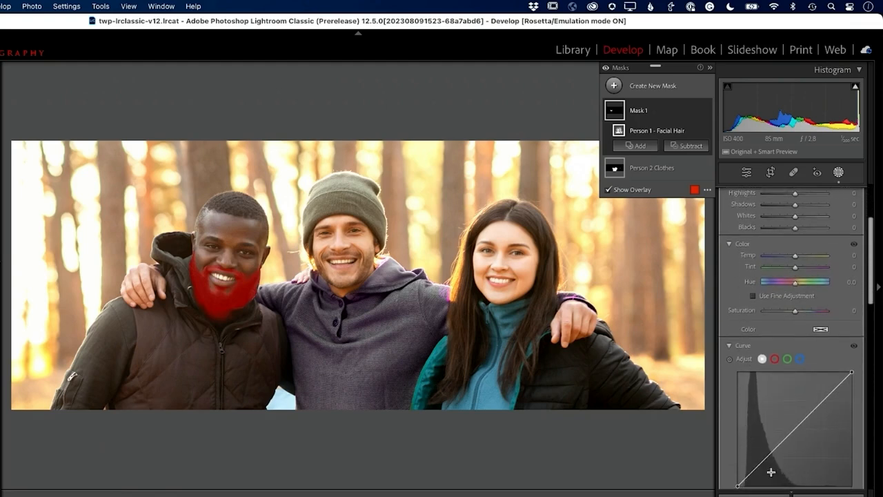
pyautogui.press('o')
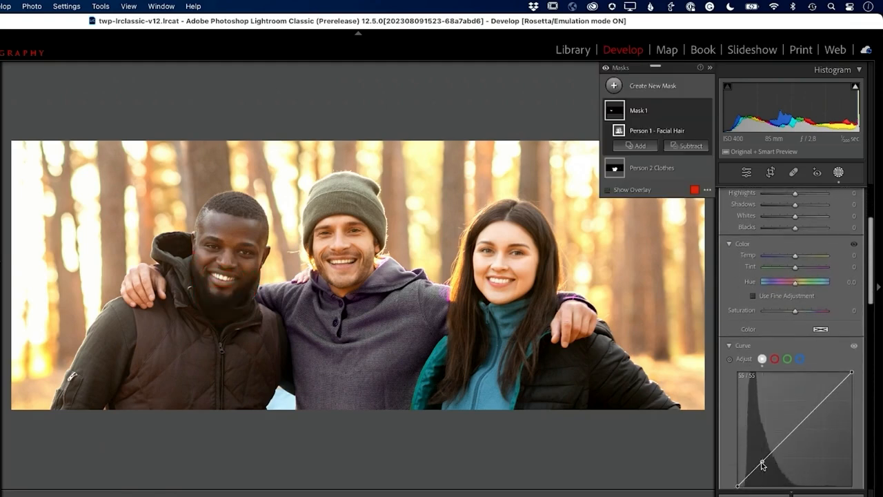
pyautogui.moveTo(762, 465); pyautogui.dragTo(784, 416)
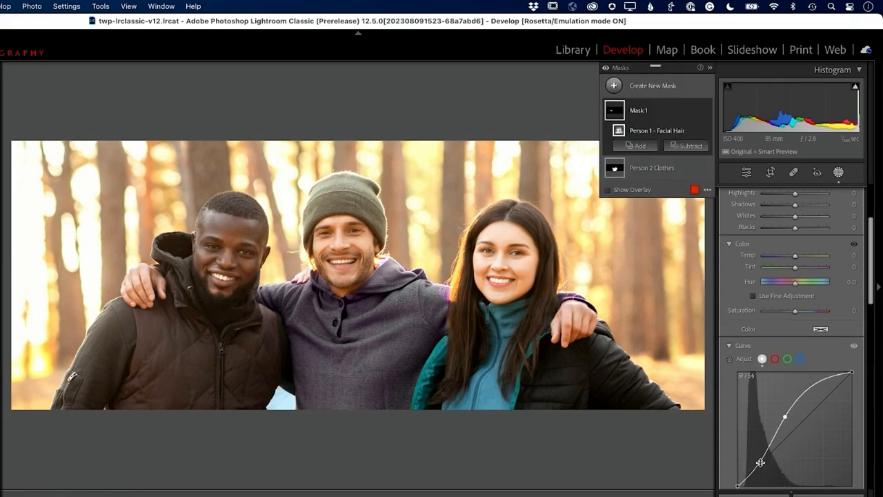
pyautogui.moveTo(761, 462); pyautogui.dragTo(760, 466)
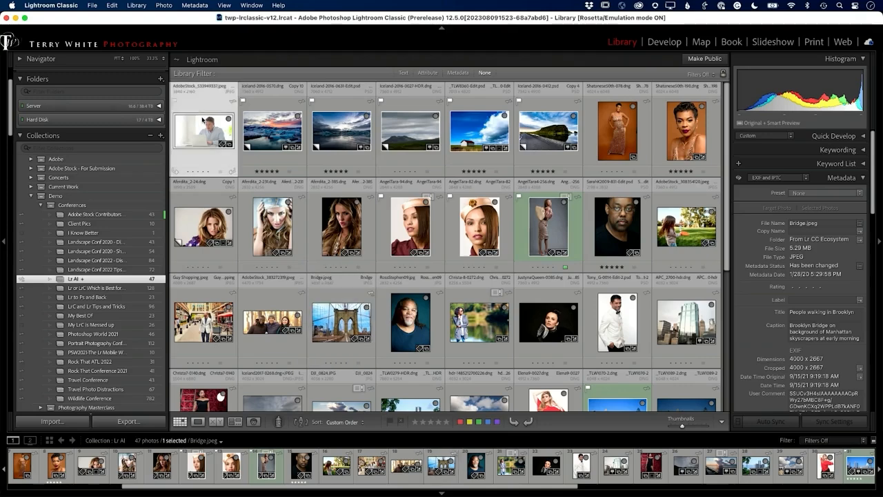
# - Open AdobeStock_533949337.jpeg of the man at the laptop in the Develop module and create a mask of only his facial hair
pyautogui.doubleClick(688, 301)
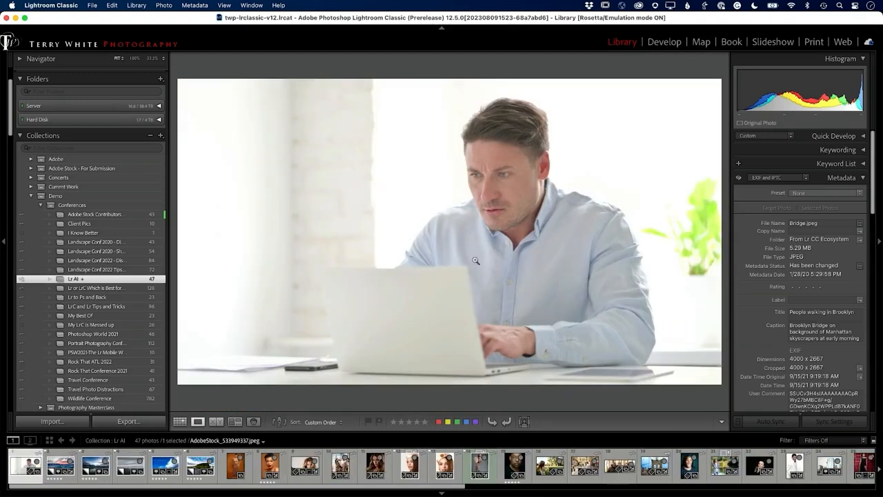
pyautogui.press('d')
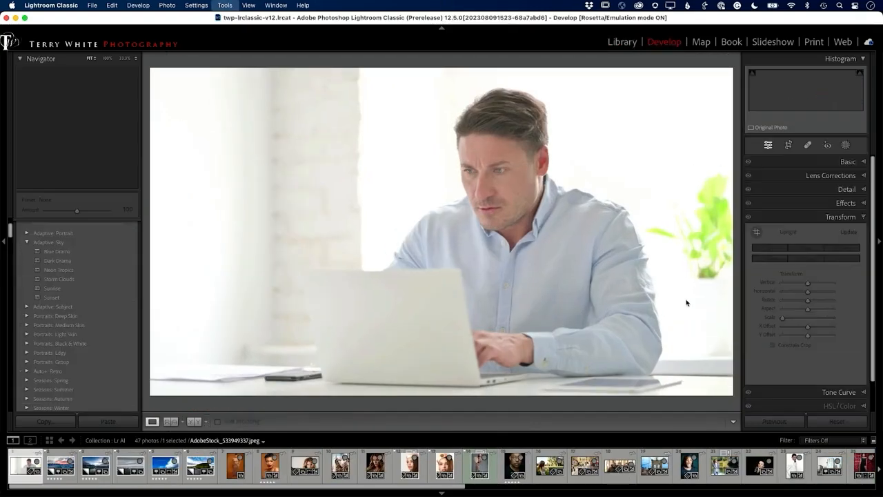
pyautogui.click(845, 146)
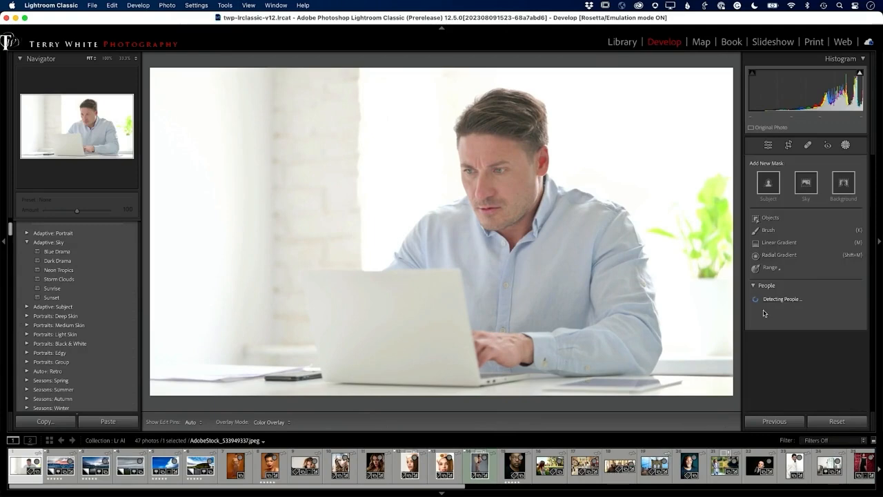
pyautogui.click(761, 303)
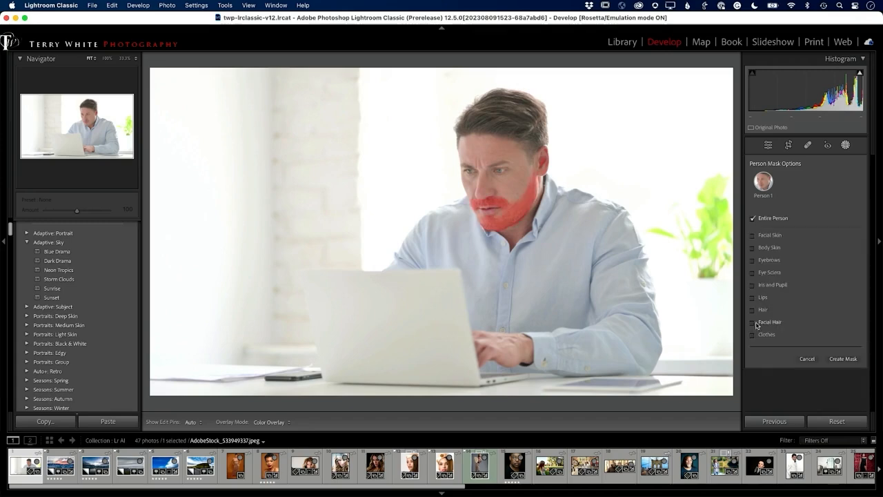
pyautogui.click(754, 323)
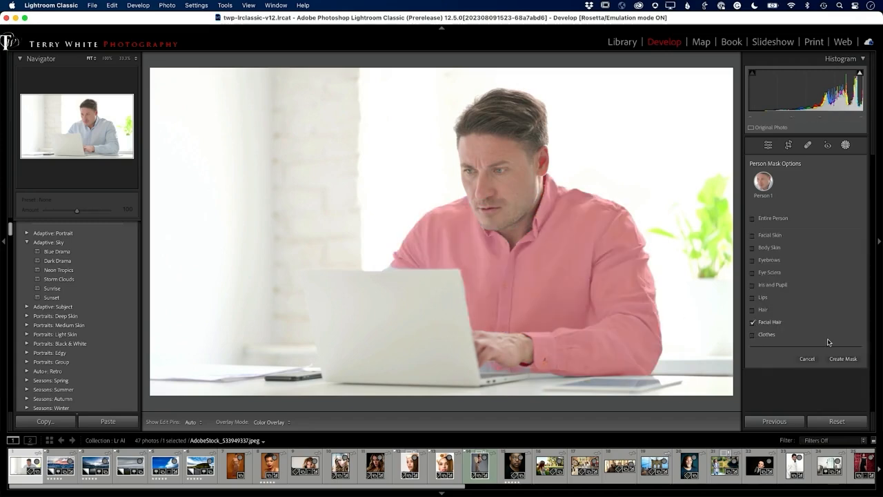
pyautogui.click(840, 358)
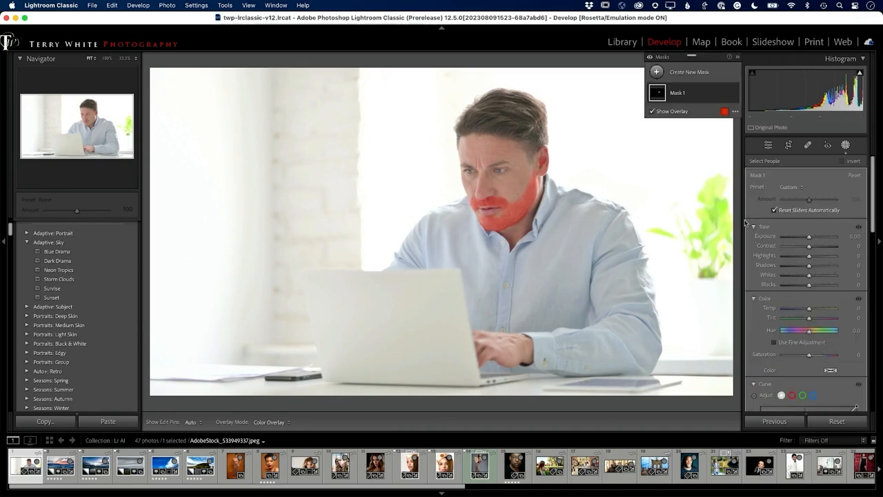
# - Rename the man's new mask as "facial hair"
pyautogui.doubleClick(677, 93)
pyautogui.write('facial')
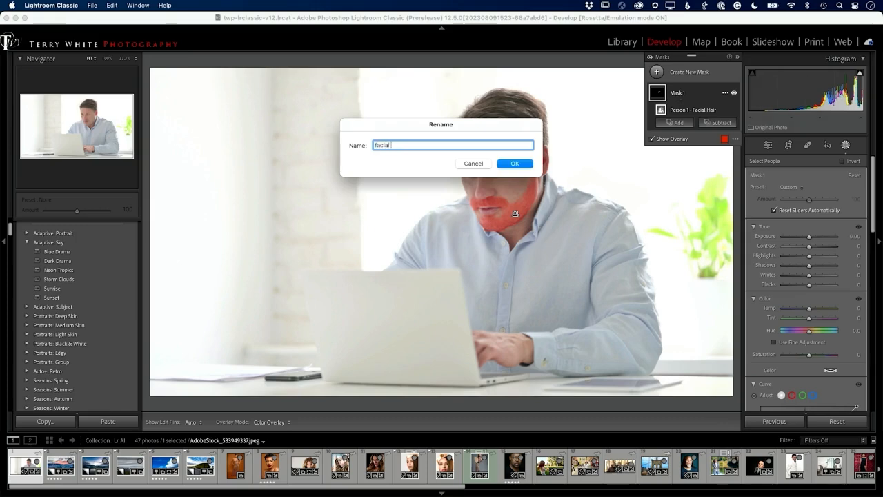
pyautogui.write(' hair')
pyautogui.press('Return')
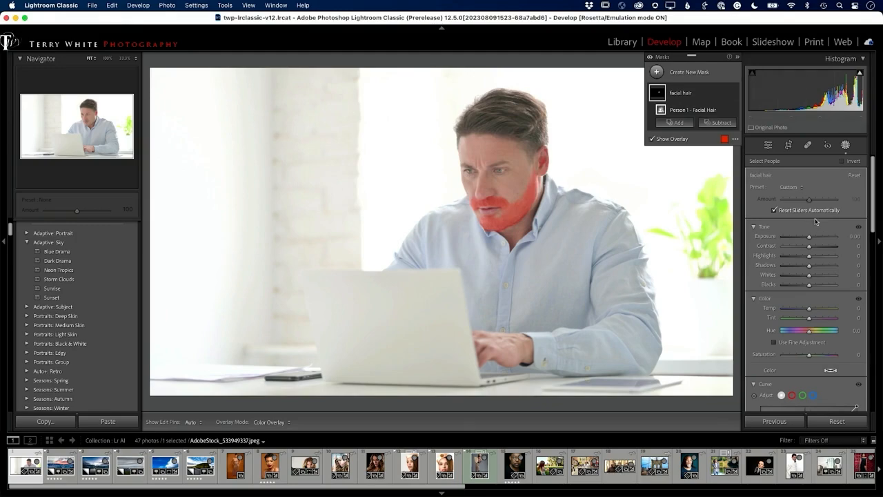
# - Try darkening the man's facial hair by lowering Exposure to about -0.66, and undo the adjustment
pyautogui.moveTo(809, 241); pyautogui.dragTo(807, 241)
pyautogui.moveTo(807, 241); pyautogui.dragTo(806, 241)
pyautogui.press('super+z')
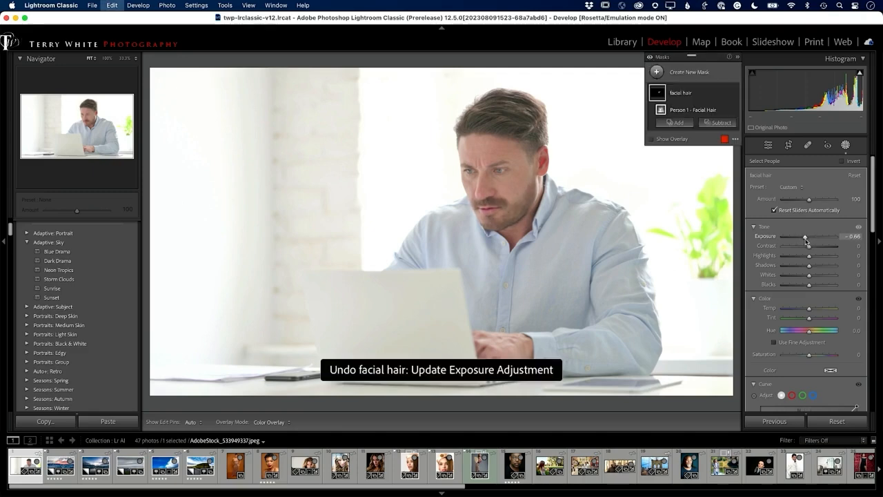
# - Darken the man's facial hair by pulling the mask's tone curve midpoint down to input 128, output 78
pyautogui.press('o')
pyautogui.scroll(-5, 811, 343)
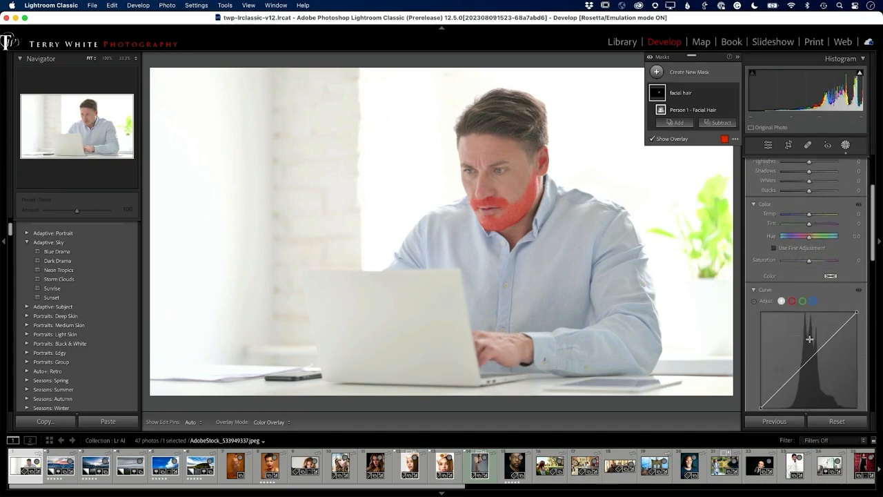
pyautogui.moveTo(801, 354)
pyautogui.mouseDown()
pyautogui.moveTo(802, 373)
pyautogui.moveTo(819, 370)
pyautogui.moveTo(820, 360)
pyautogui.moveTo(809, 365)
pyautogui.mouseUp()
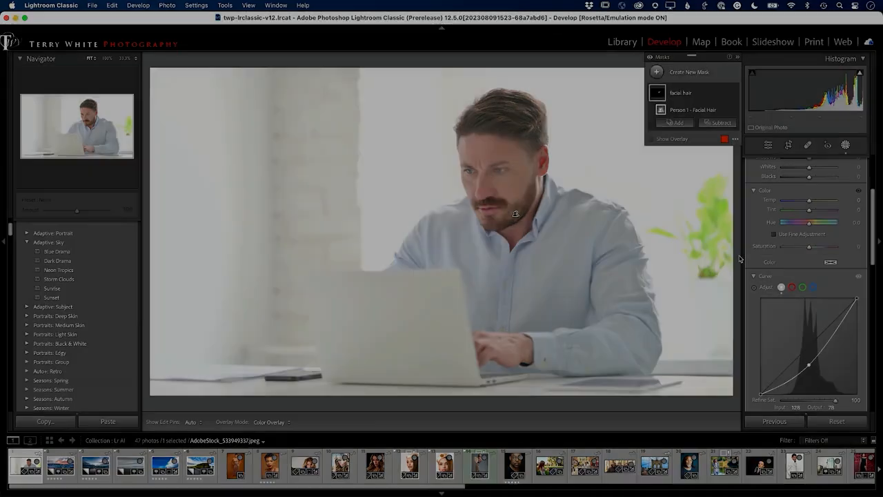